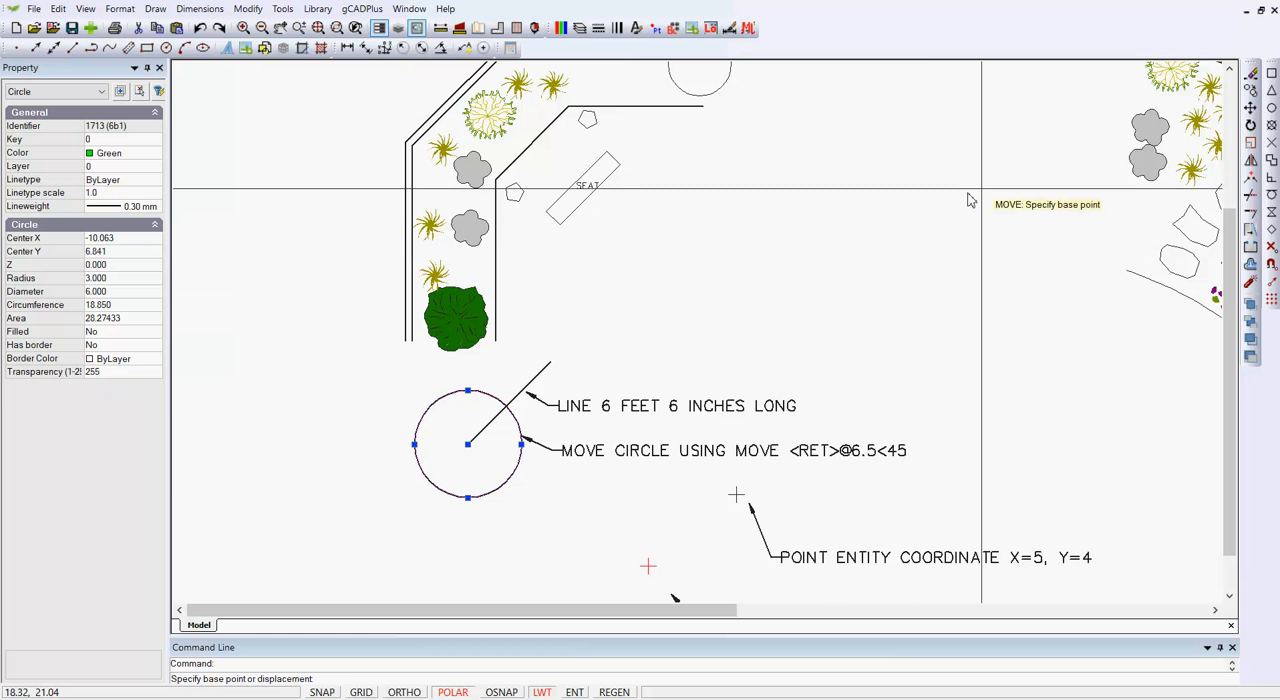
- Try moving the green circle from its center by the relative polar distance @6.5<45, and undo the move
left_click(1271, 109)
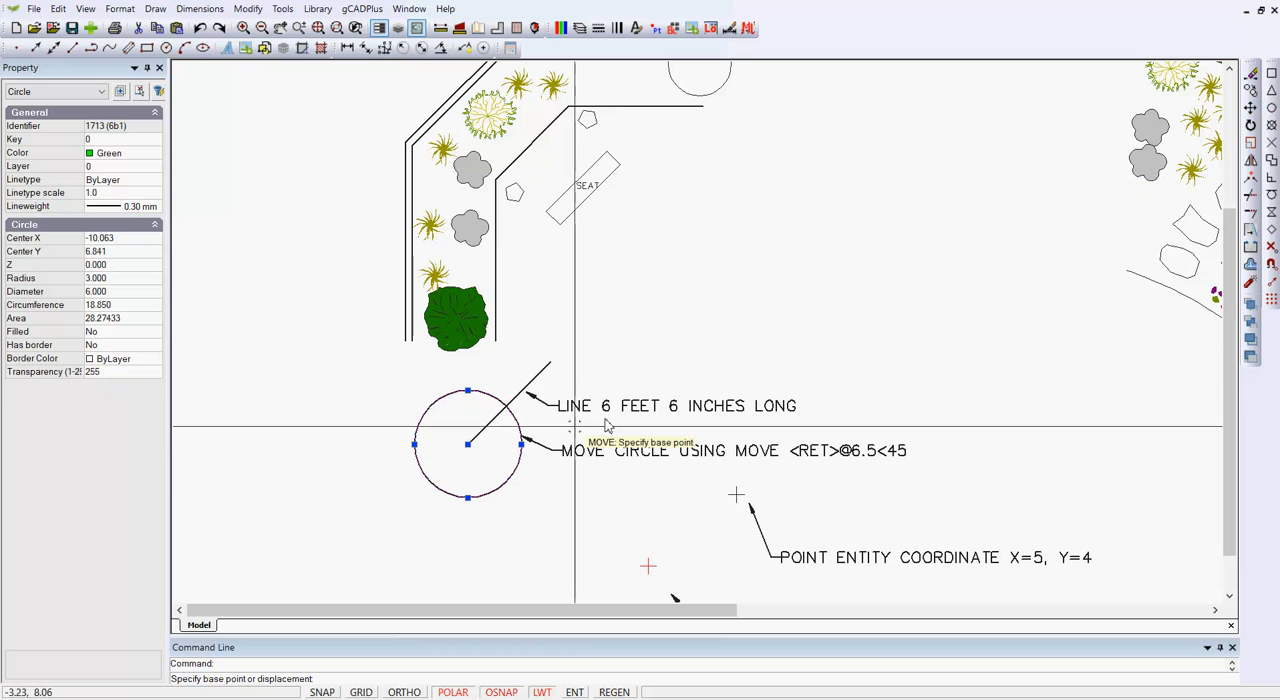
left_click(519, 432)
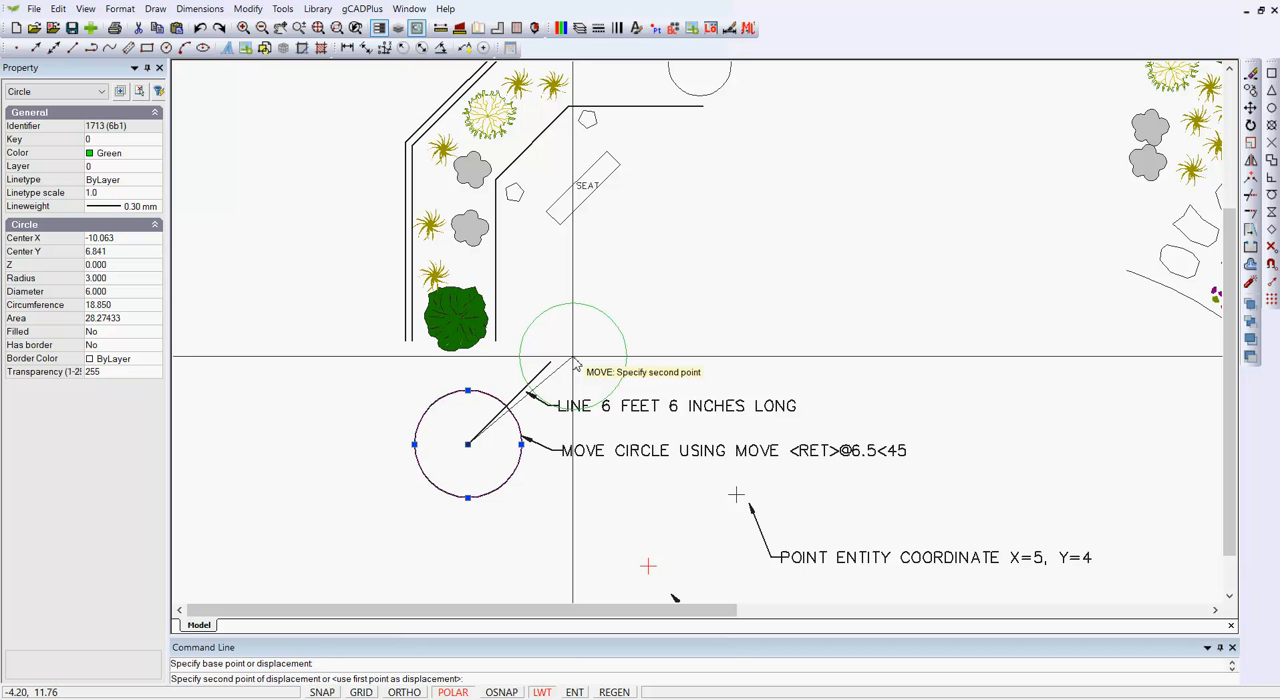
type("@6.5<45")
key("Return")
key("Escape")
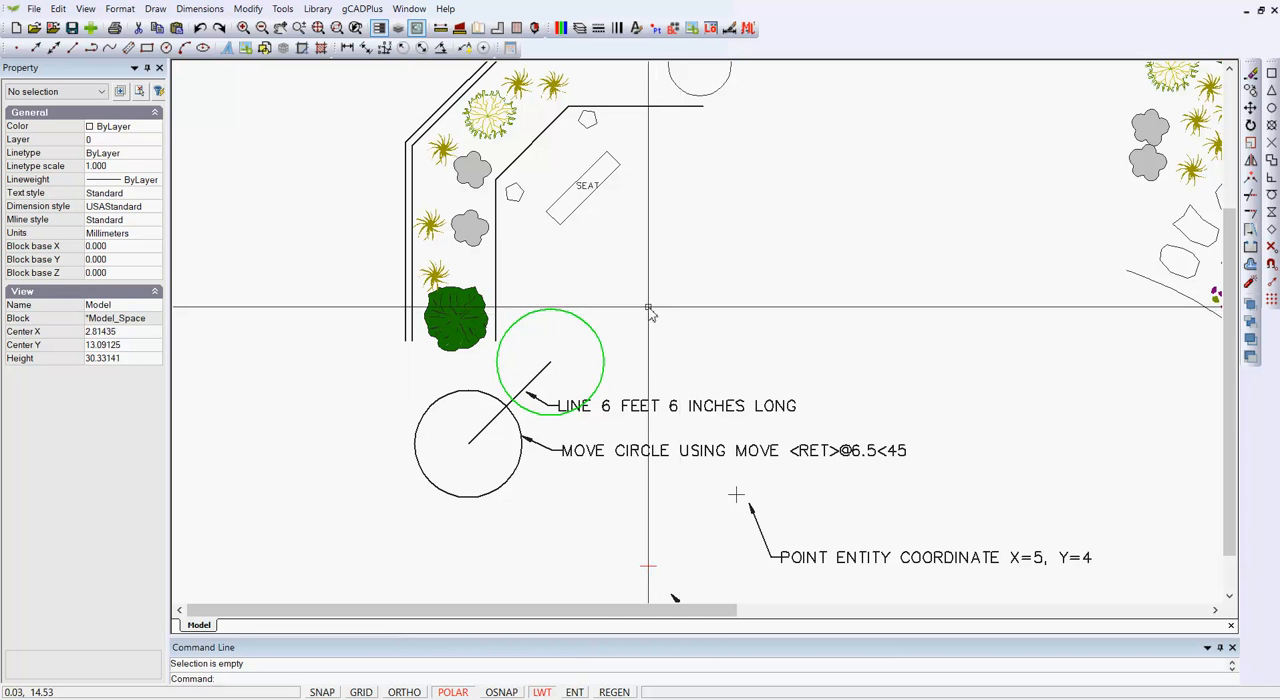
key("ctrl+z")
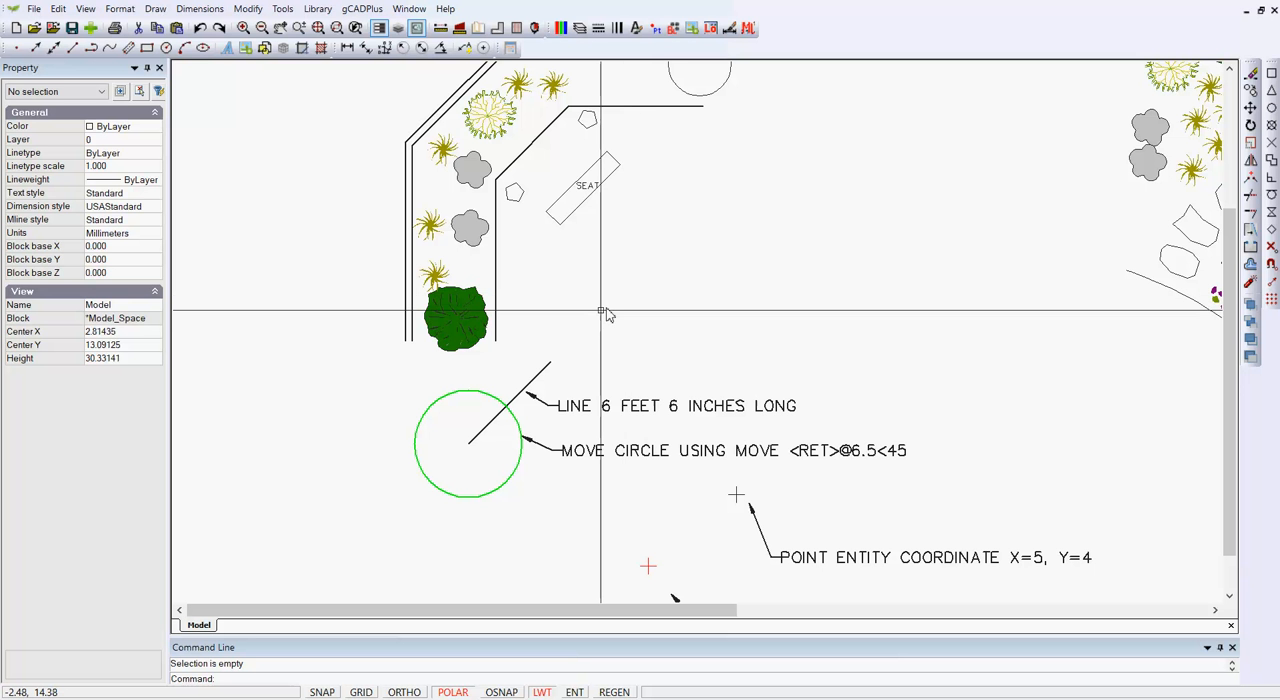
- Move the green circle from its center to the upper end of the diagonal line, using the Endpoint snap override
left_click(476, 394)
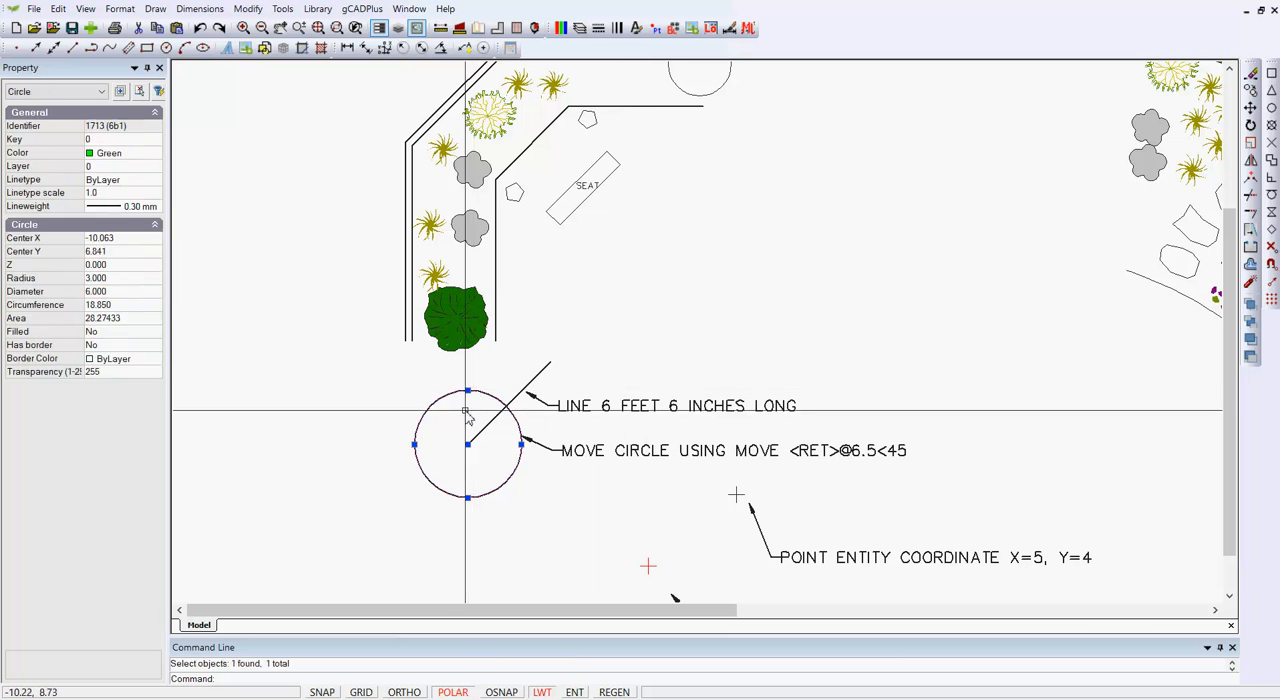
right_click(467, 412)
left_click(518, 495)
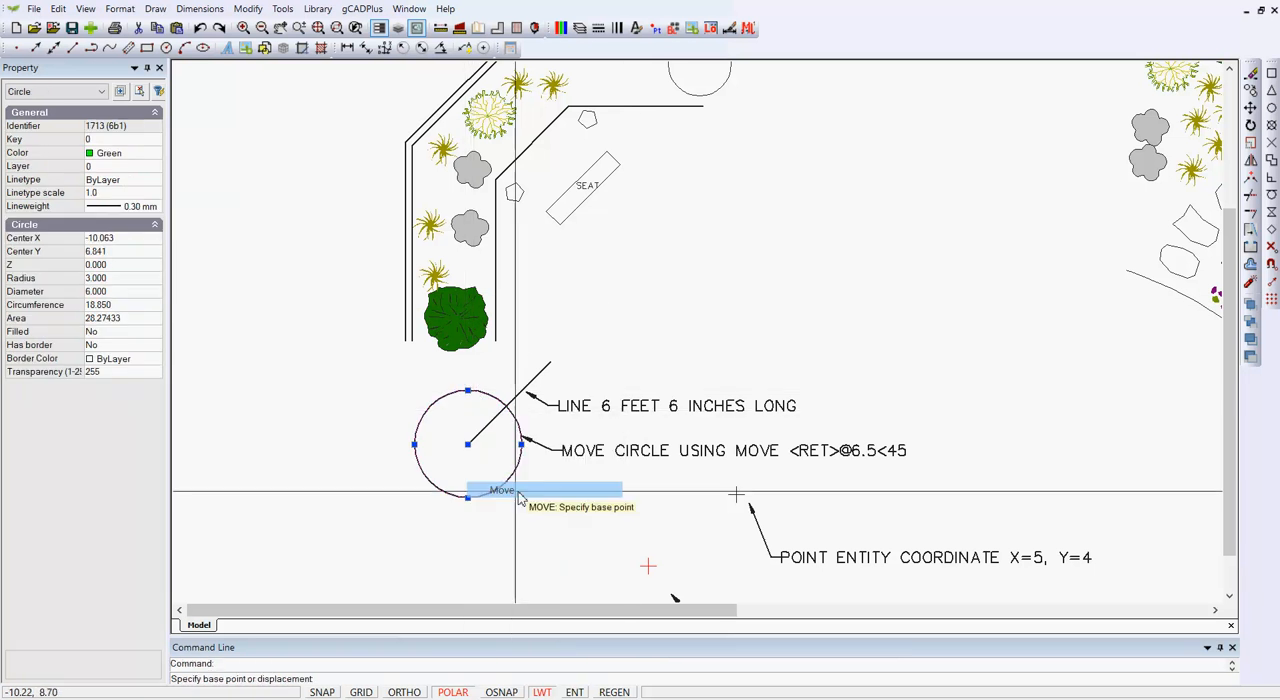
left_click(468, 444)
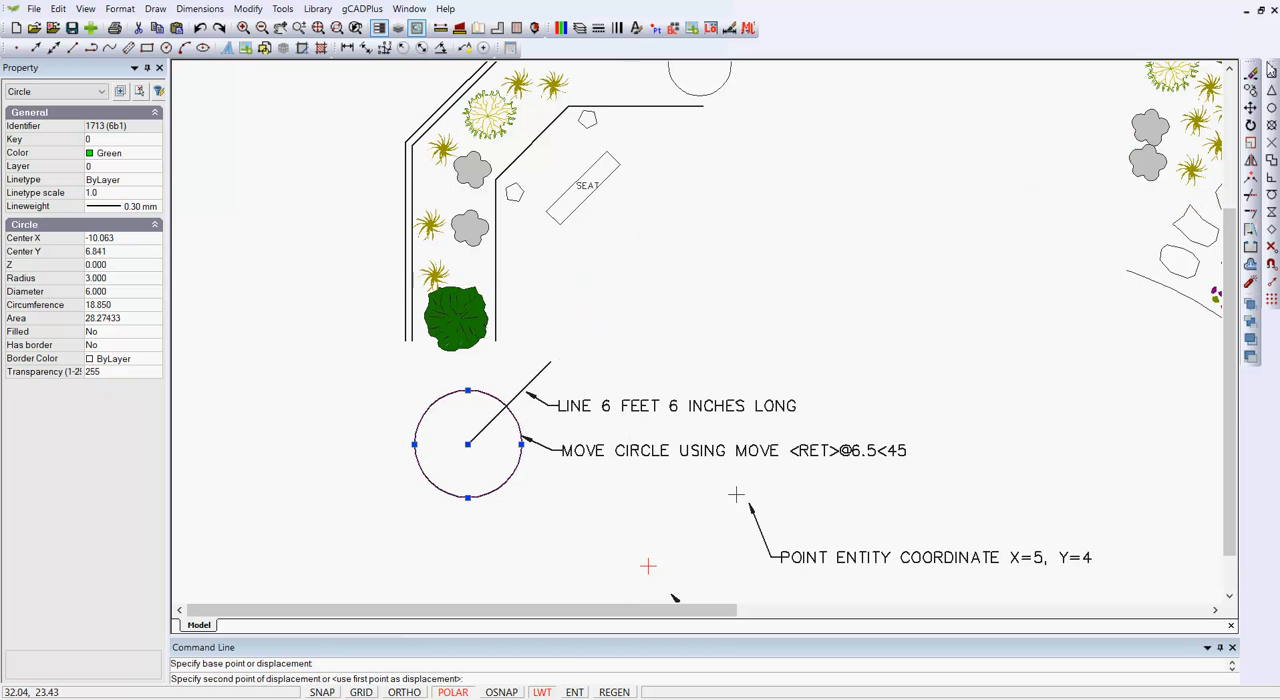
right_click(614, 308)
mouse_move(692, 358)
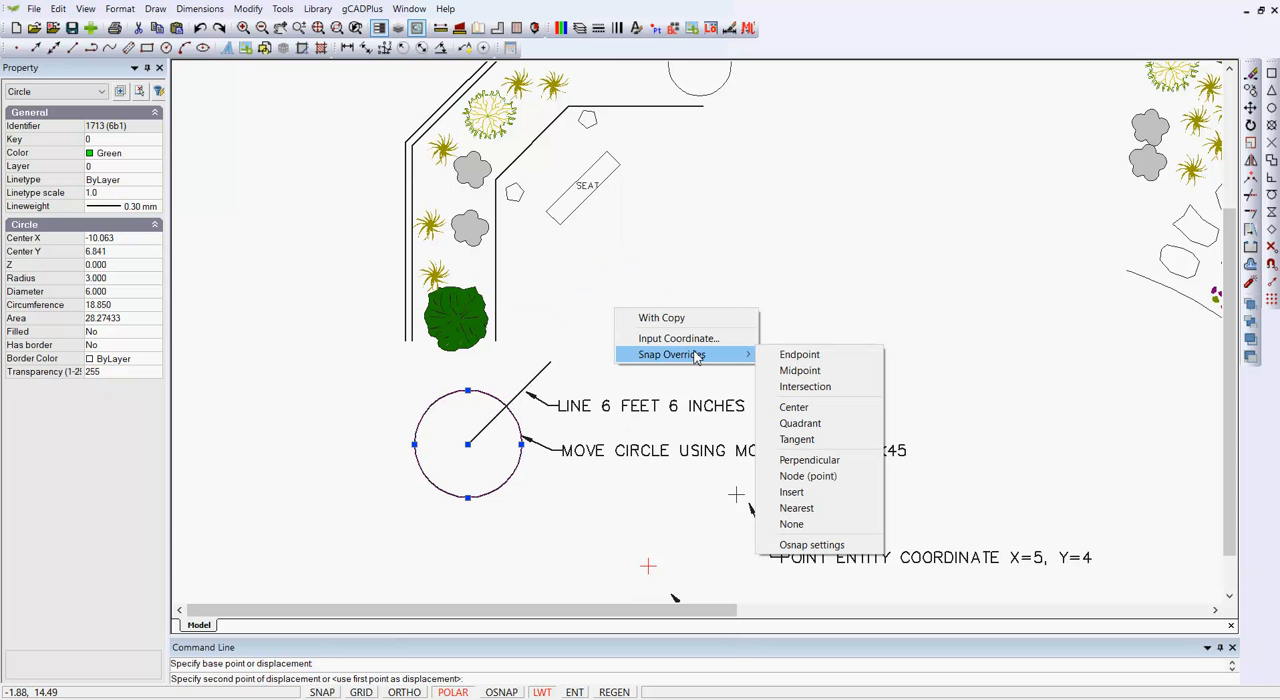
left_click(790, 355)
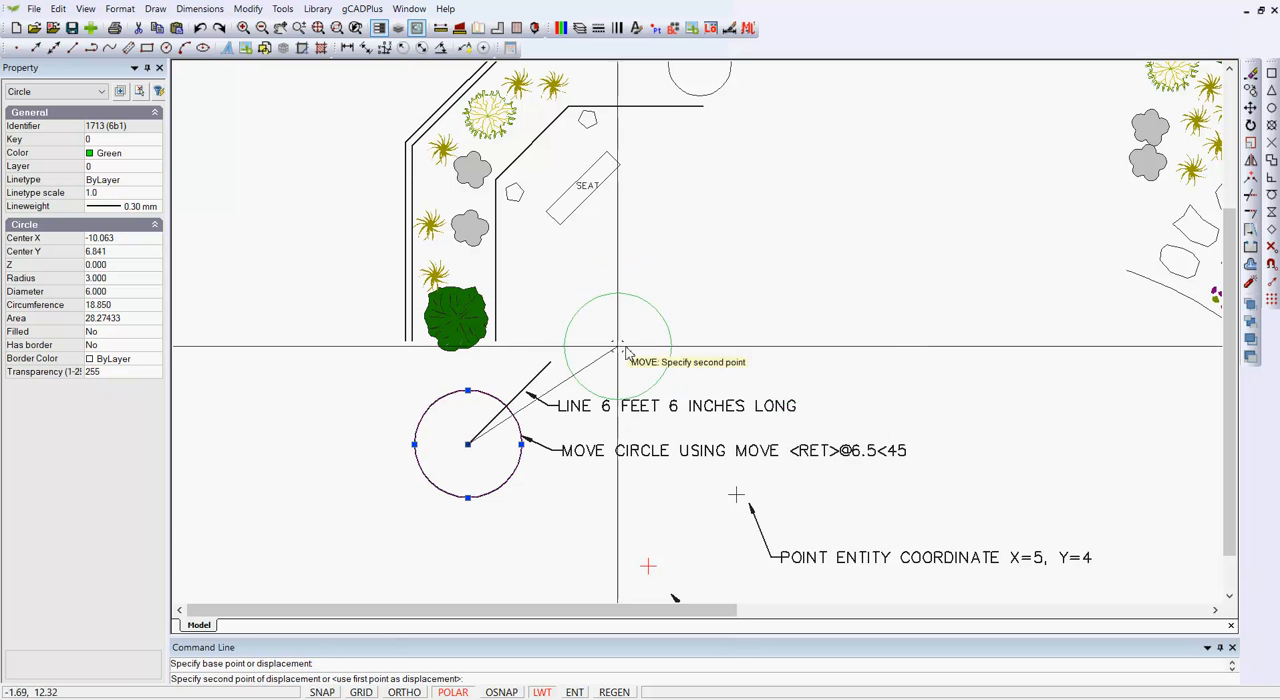
left_click(552, 364)
key("Escape")
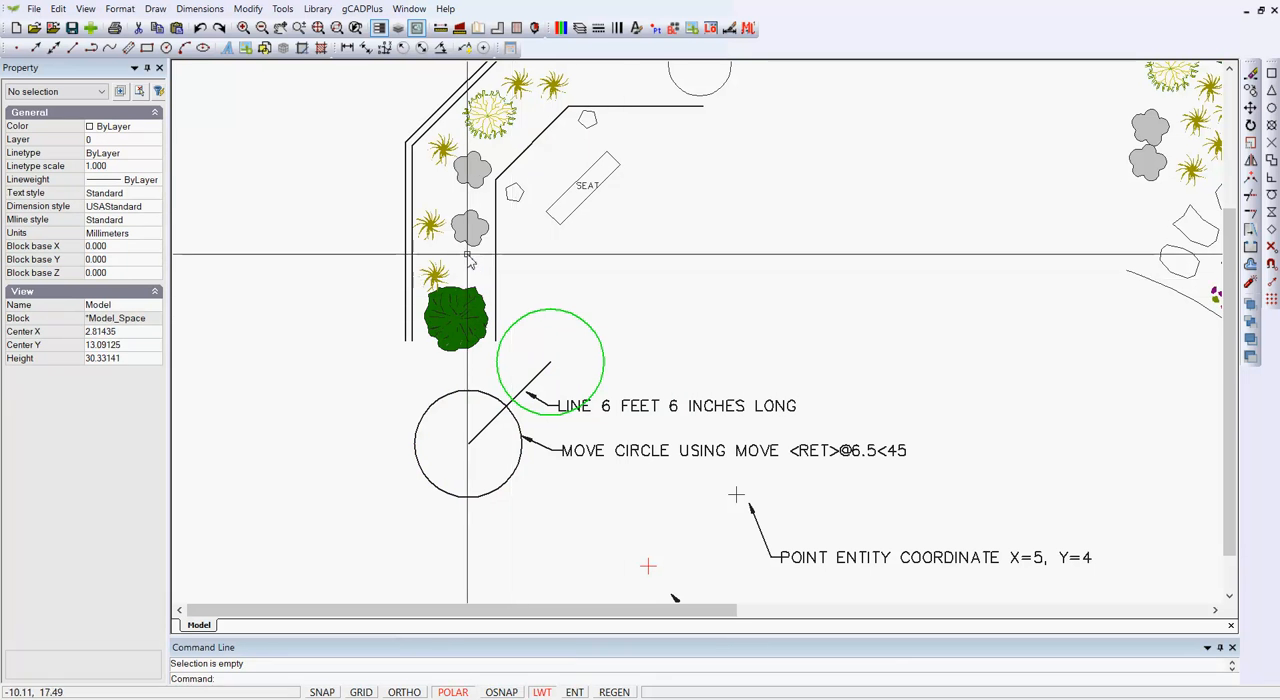
- Move the large green shrub at the planting bed's lower end up and to the right, to about X -9.66, Y 15.95
scroll(460, 330, "up", 1)
left_click(464, 350)
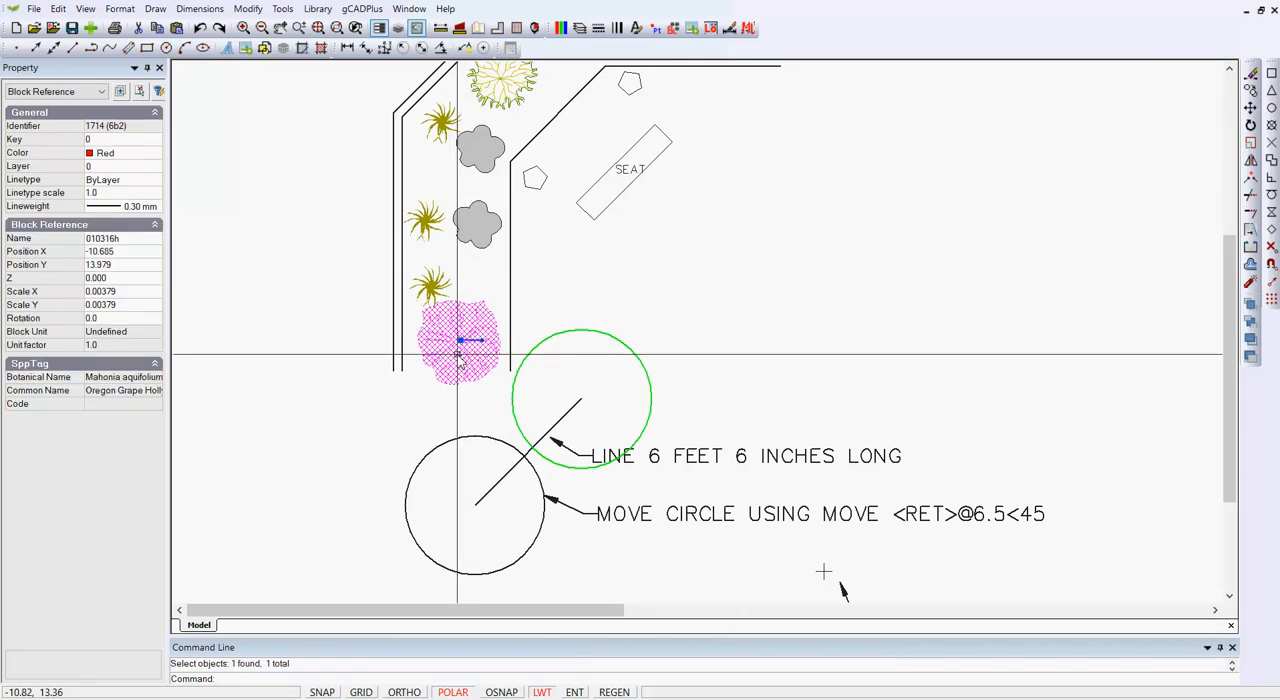
right_click(459, 360)
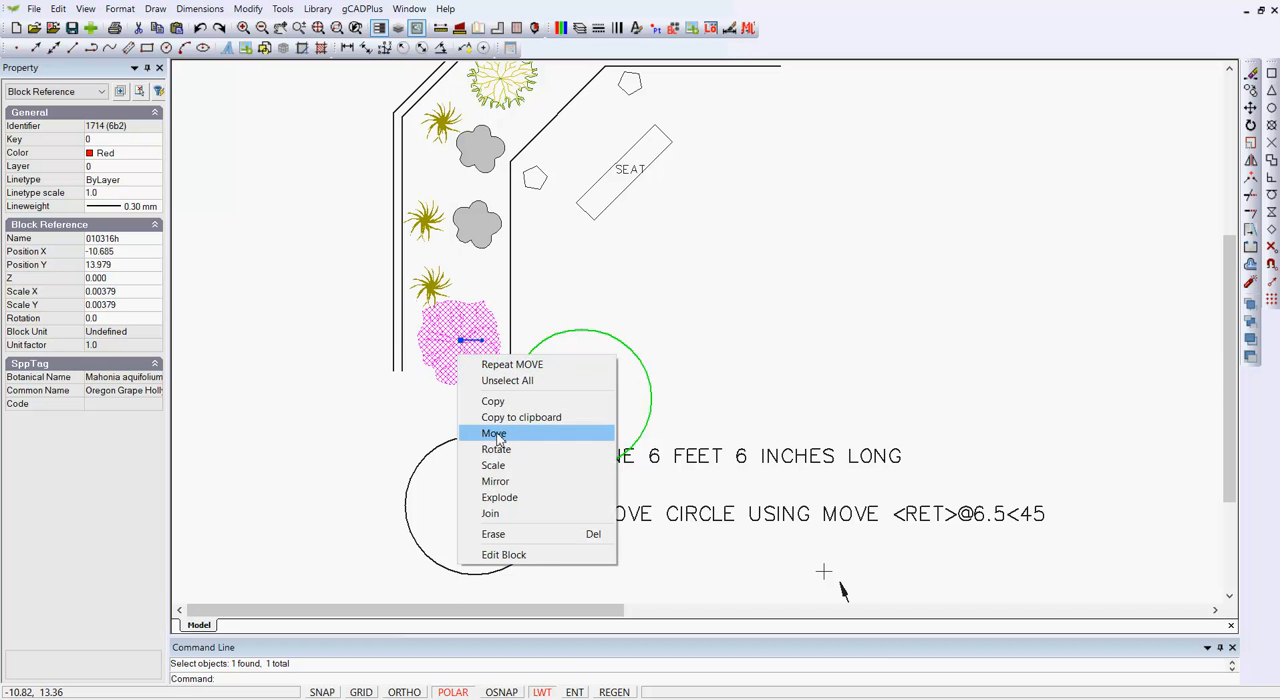
left_click(494, 434)
left_click(460, 341)
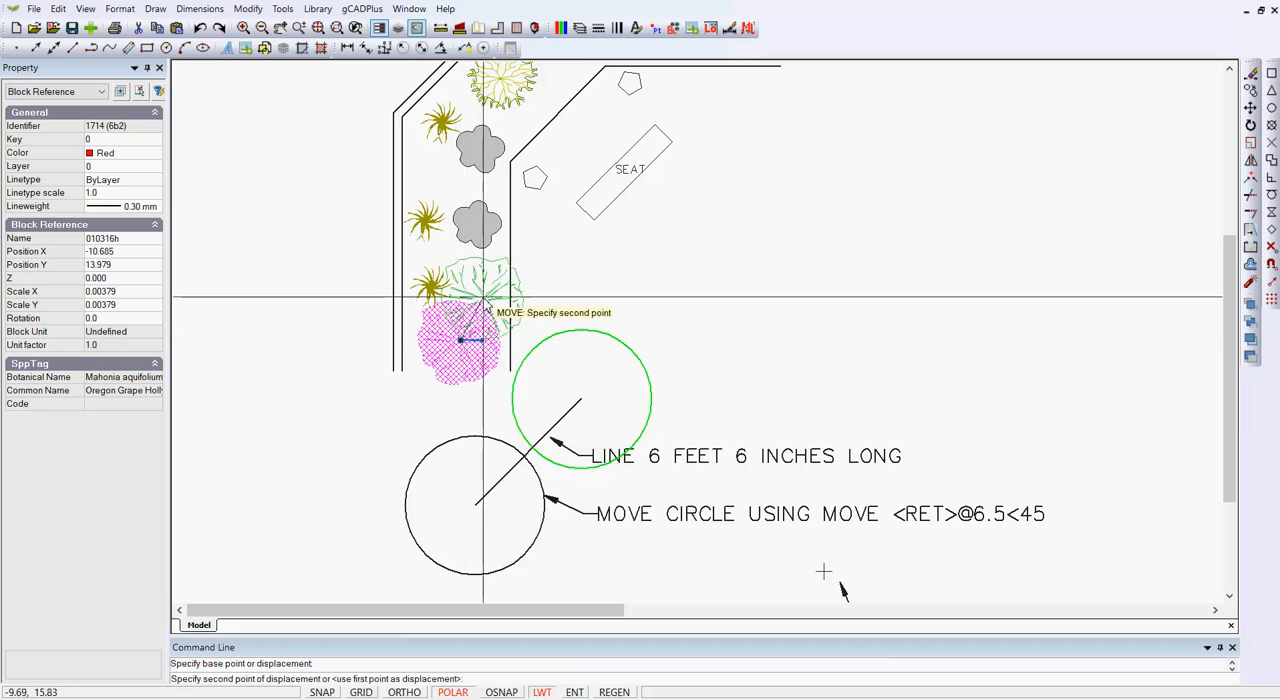
left_click(484, 295)
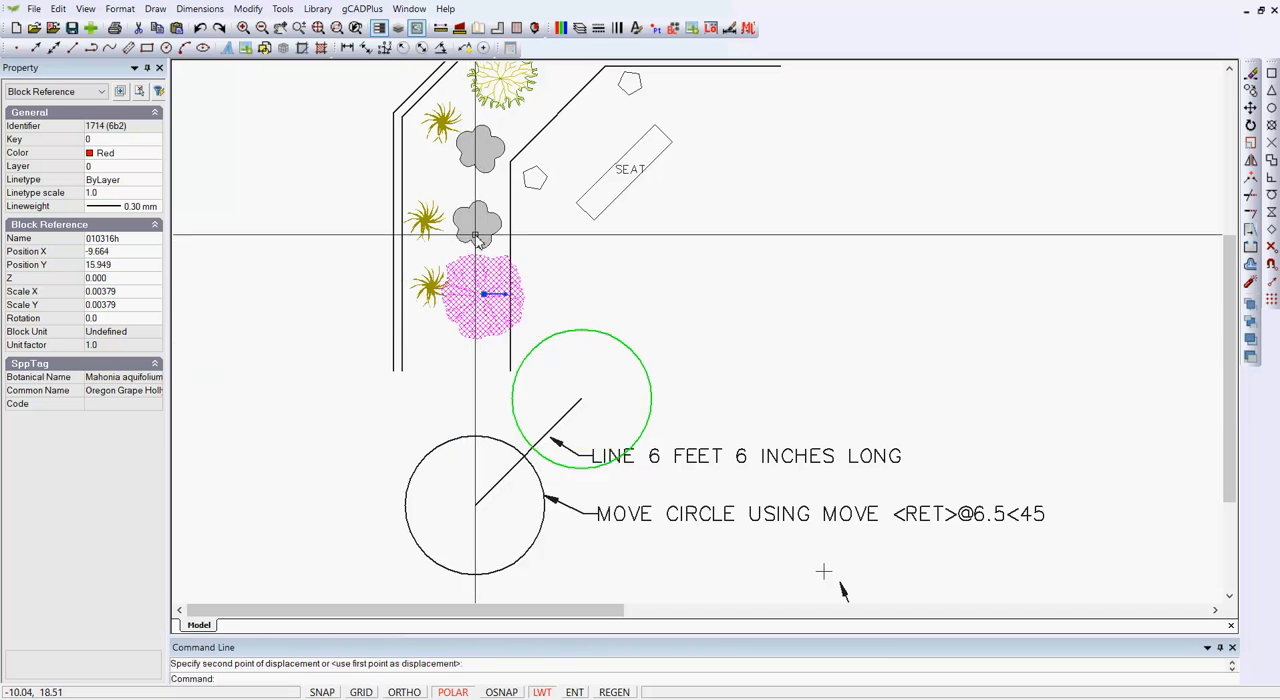
- Reposition the two gray shrubs by their grips, the lower one to about -11.47, 20.51 and the upper one to about -9.83, 19.23
left_click(473, 238)
left_click(476, 223)
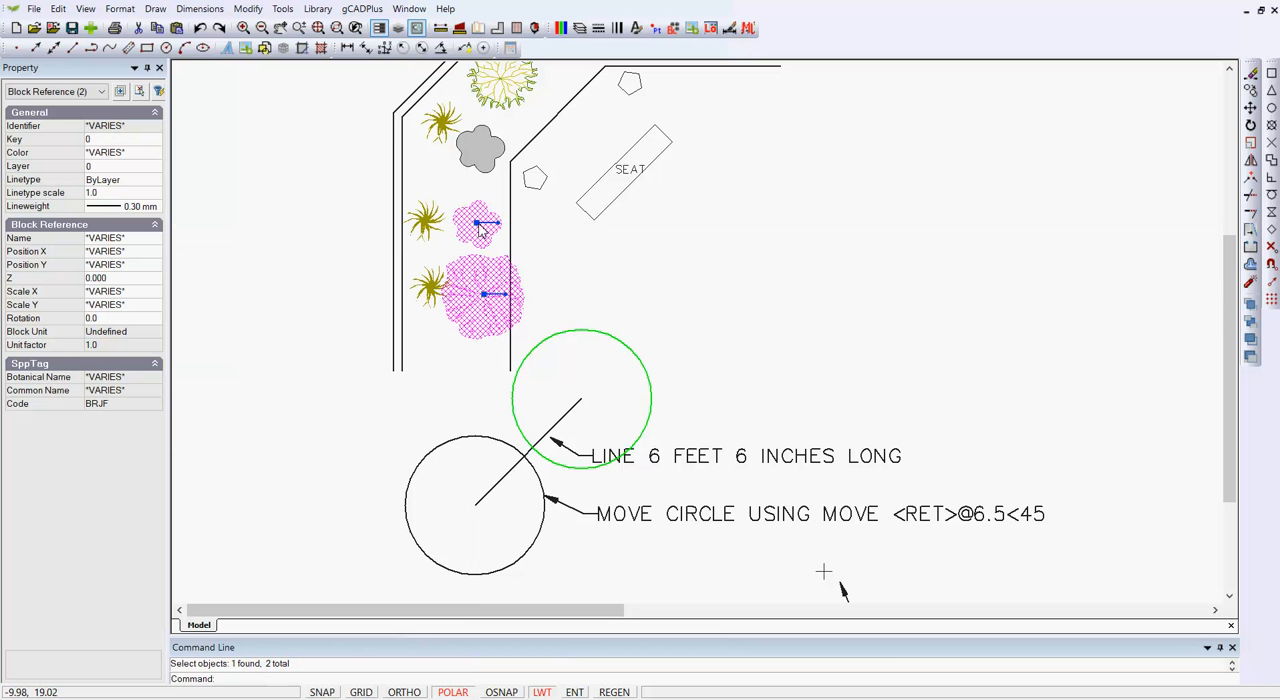
left_click(442, 188)
left_click(479, 145)
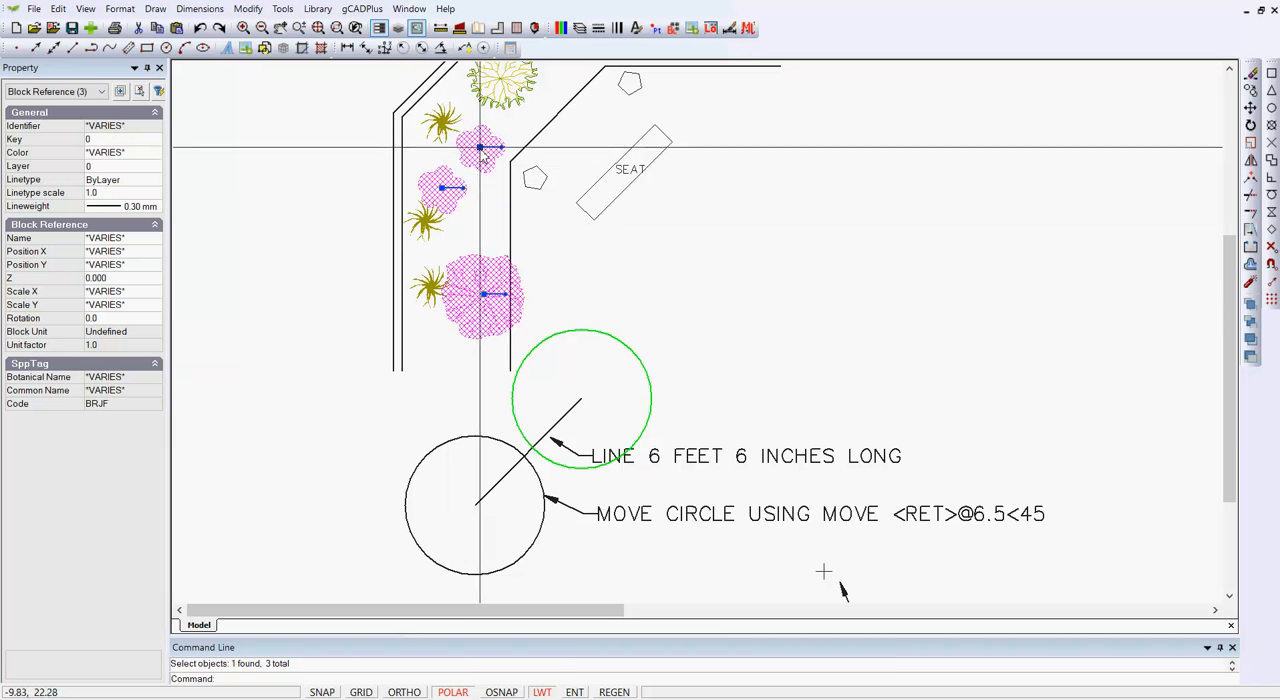
left_click(480, 218)
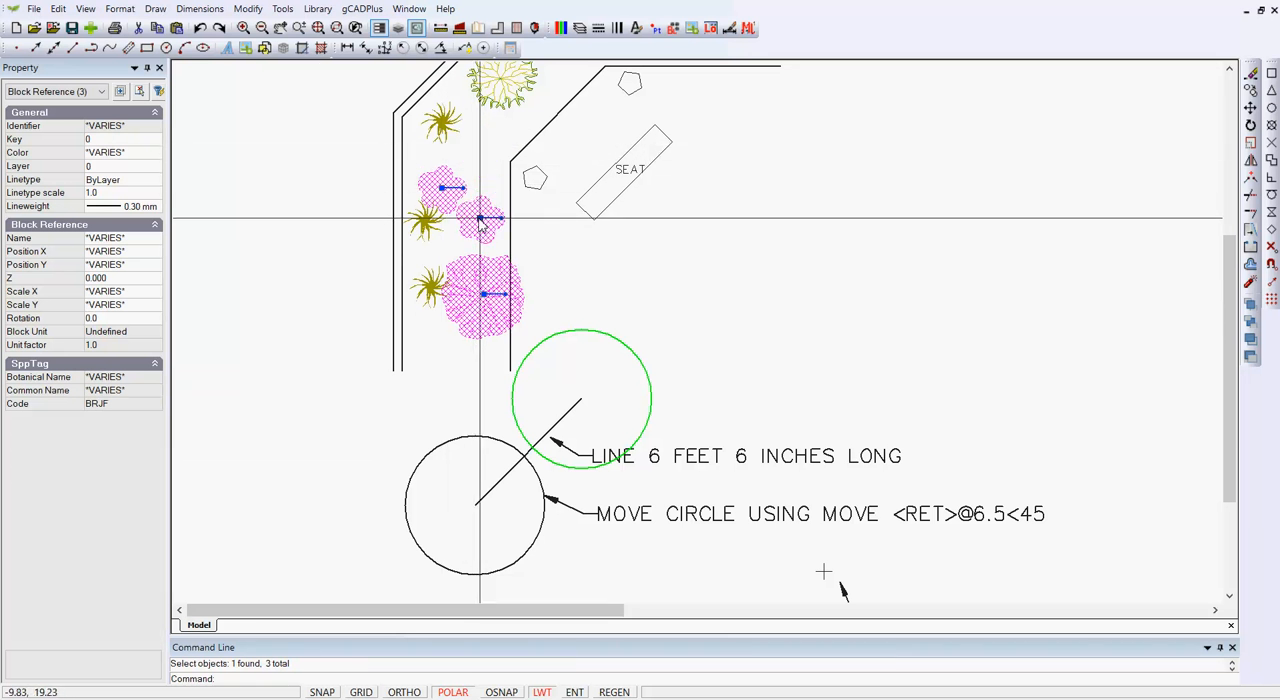
key("Escape")
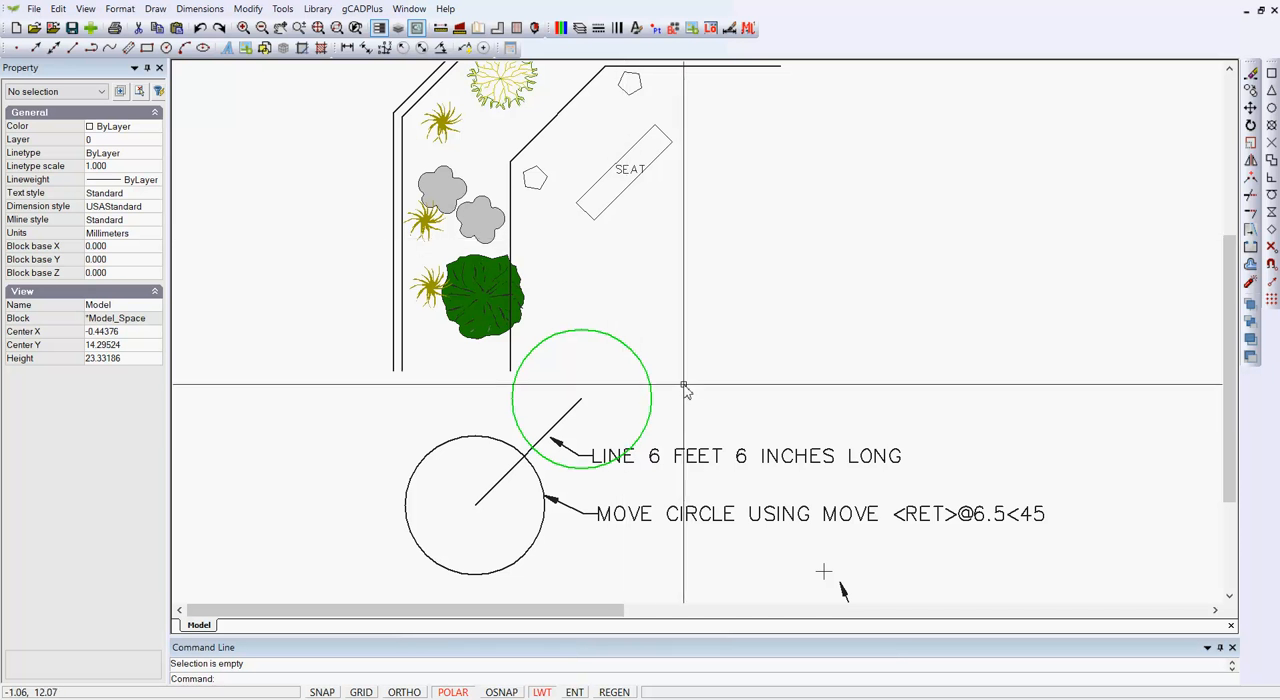
- Draw a line from the red point at 0,0, snapping to it, to the absolute coordinate 5,4
scroll(680, 386, "down", 1)
middle_click_drag(666, 457, 461, 161)
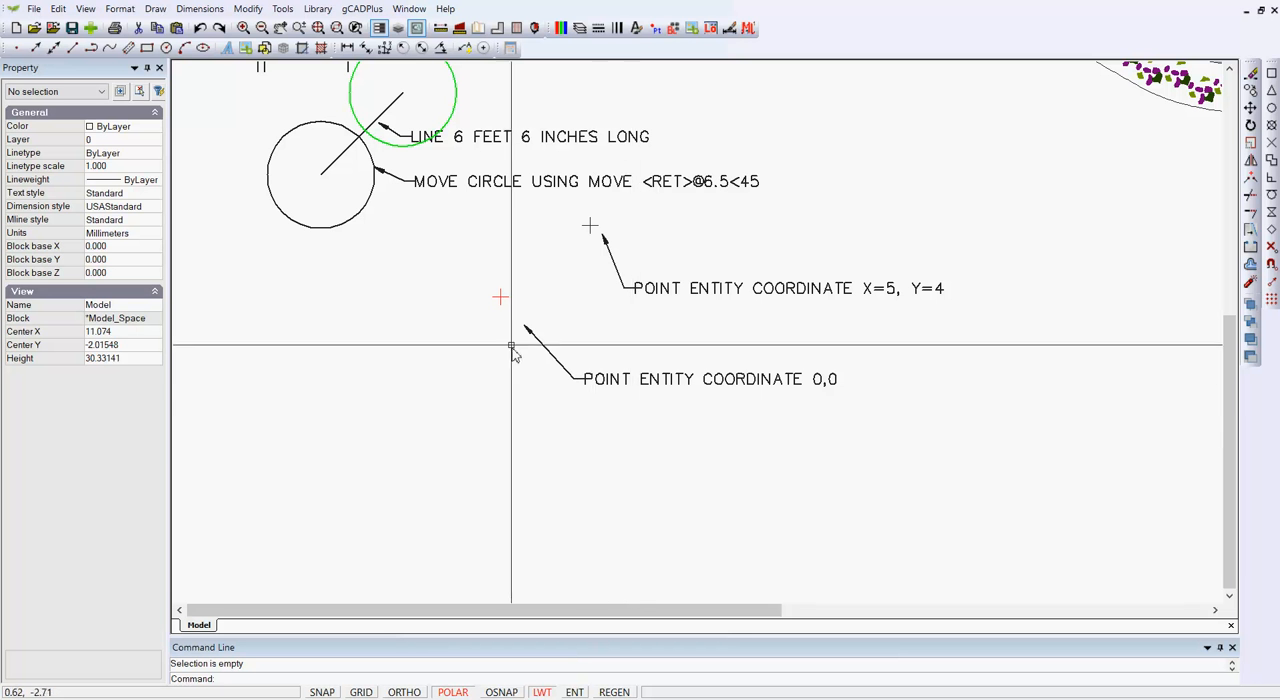
scroll(487, 304, "up", 4)
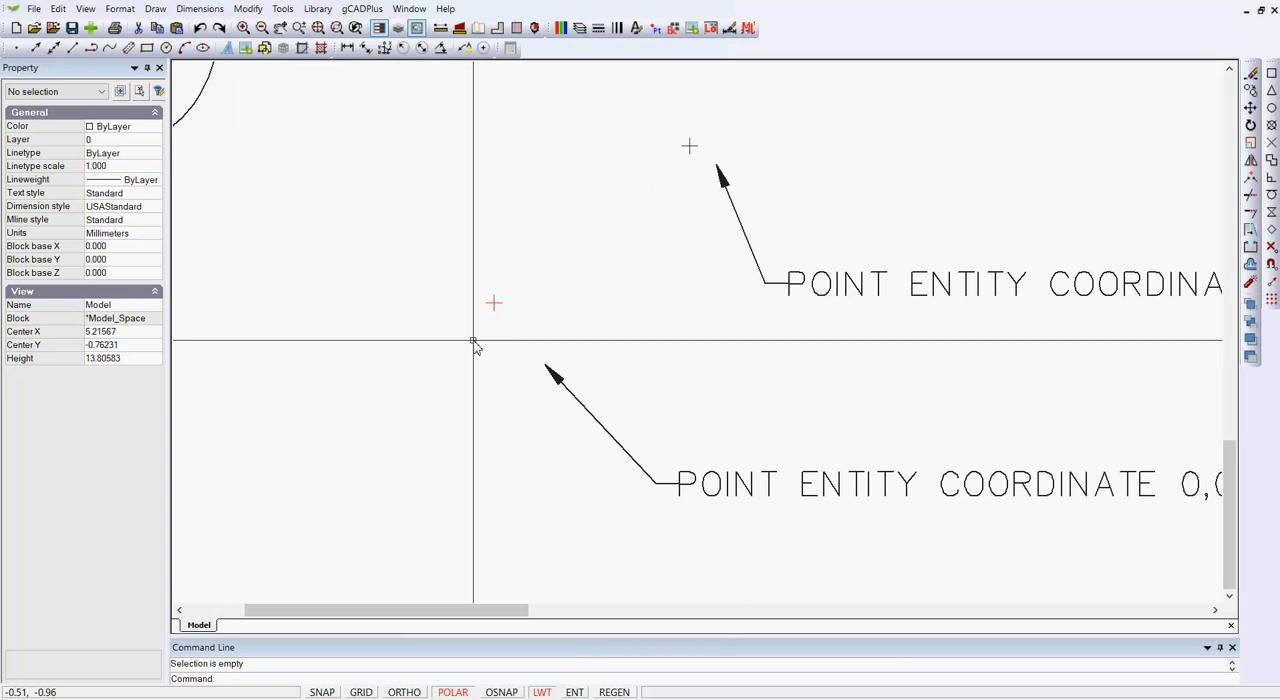
scroll(476, 346, "down", 2)
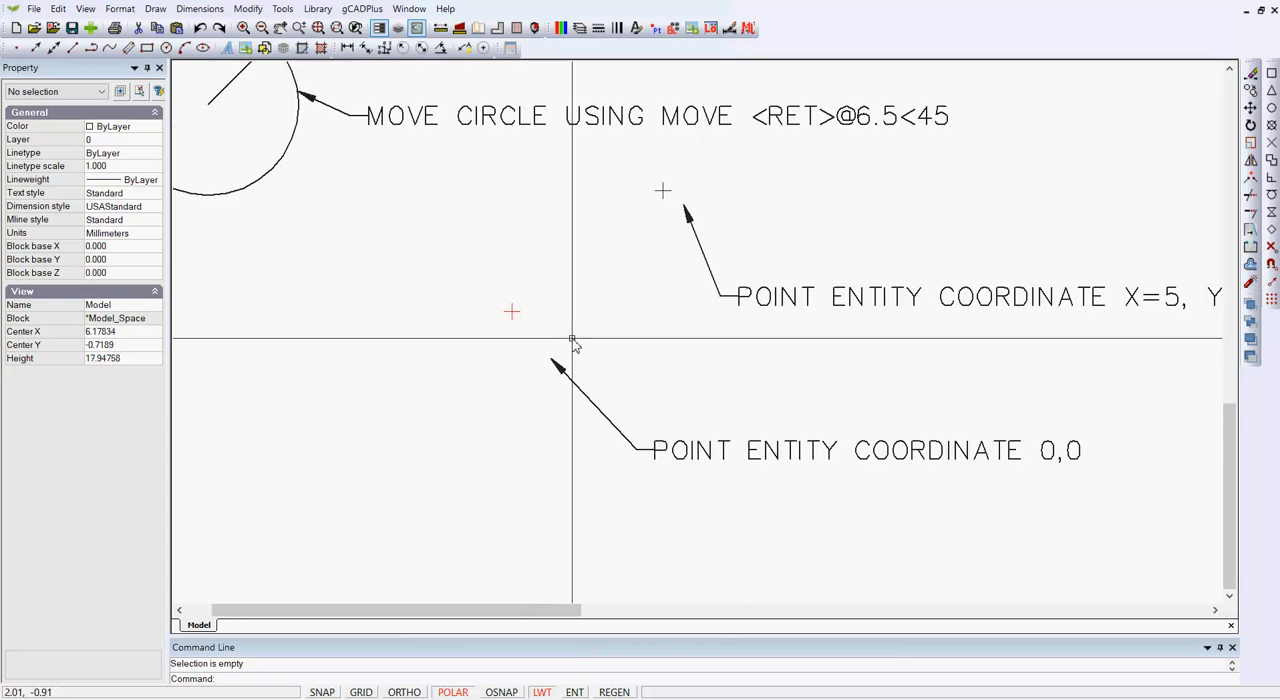
scroll(648, 342, "down", 1)
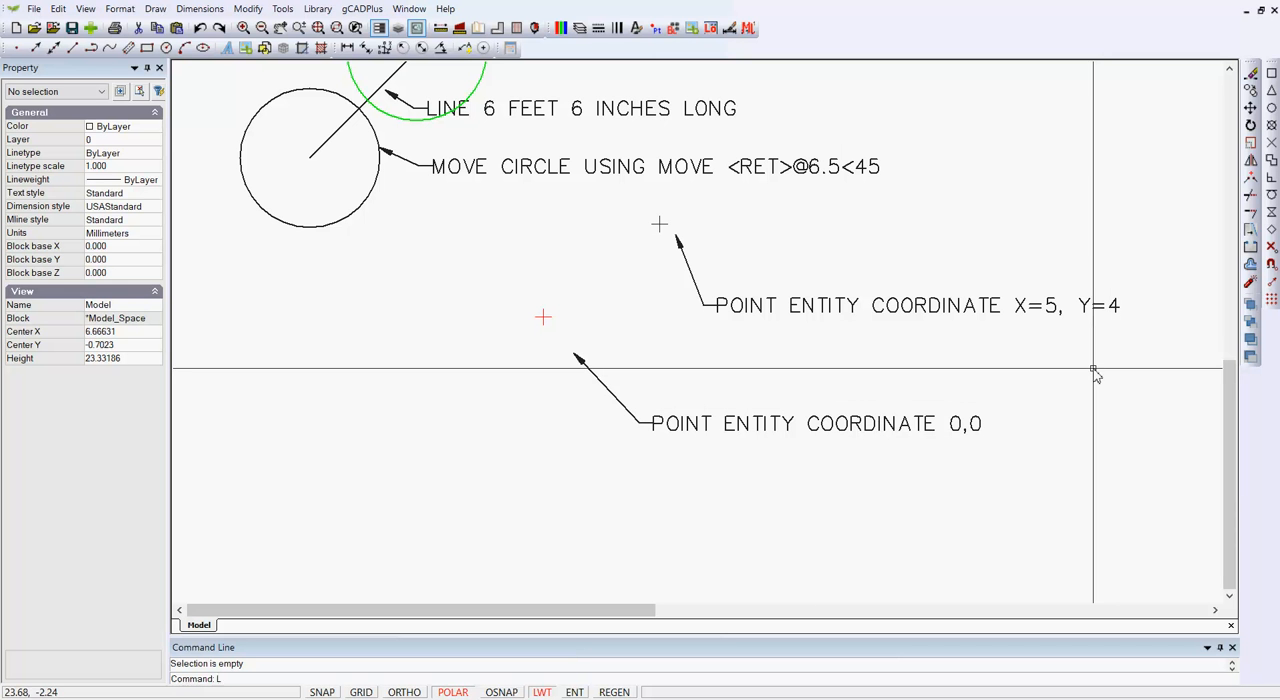
key("Return")
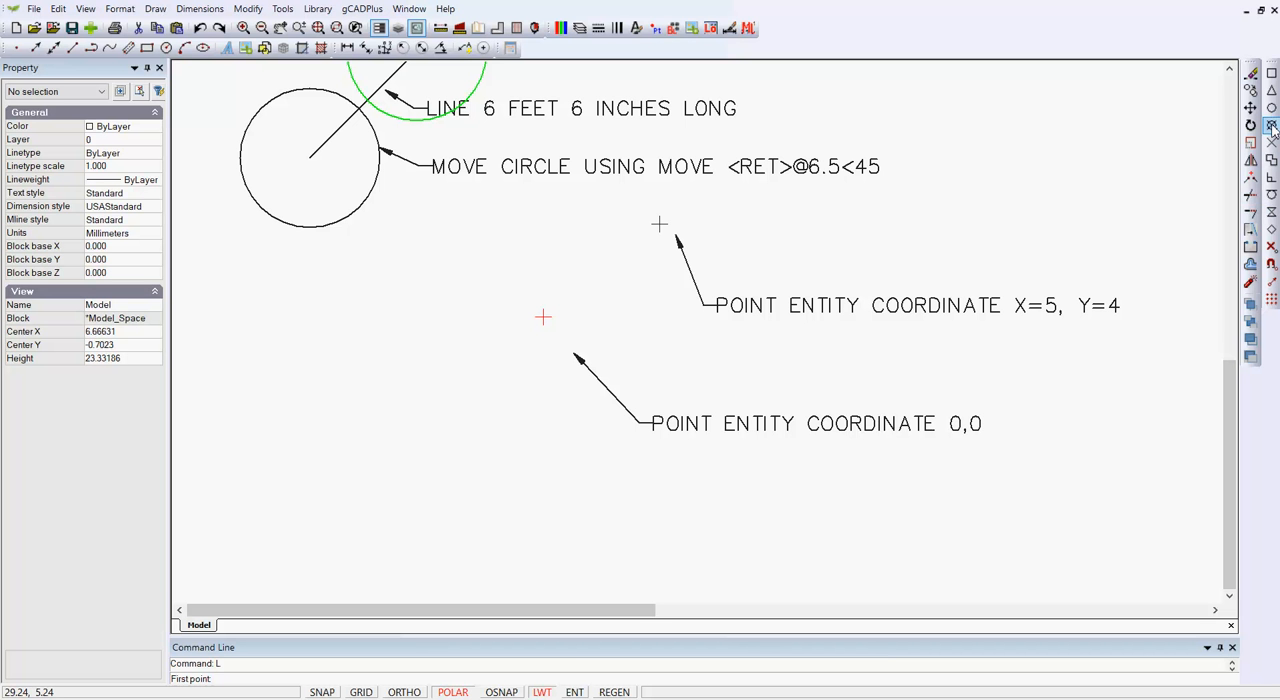
key("F3")
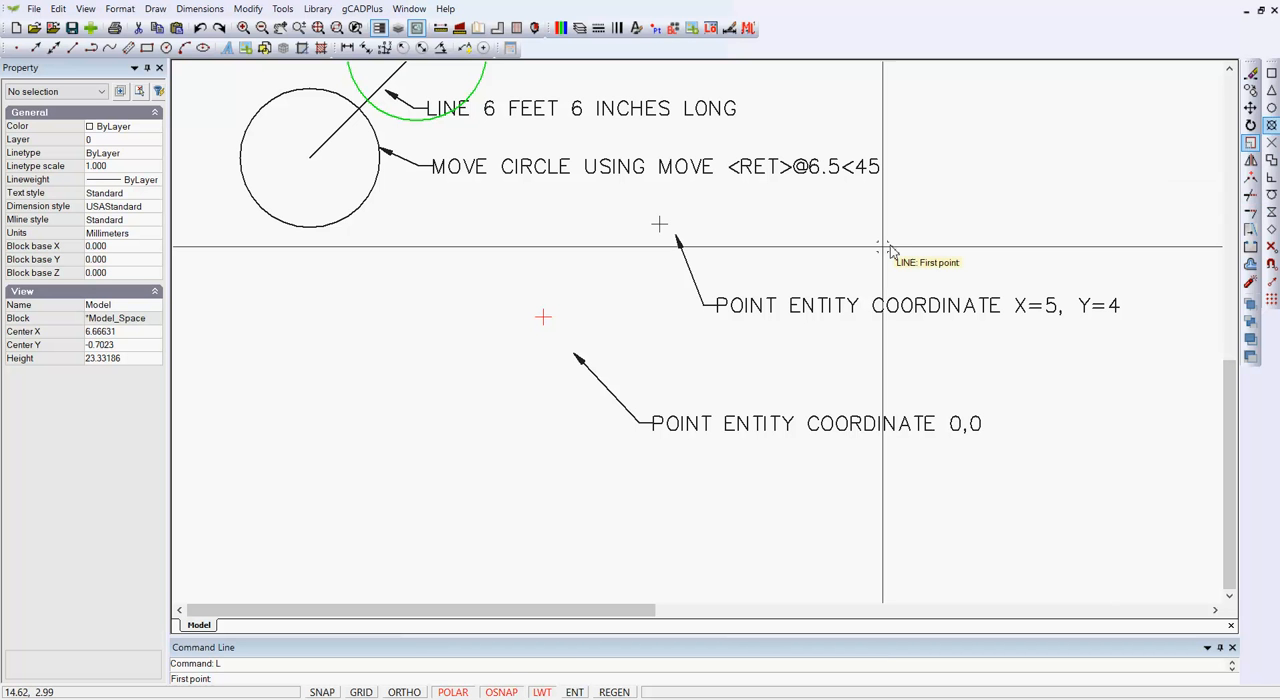
left_click(542, 318)
key("F3")
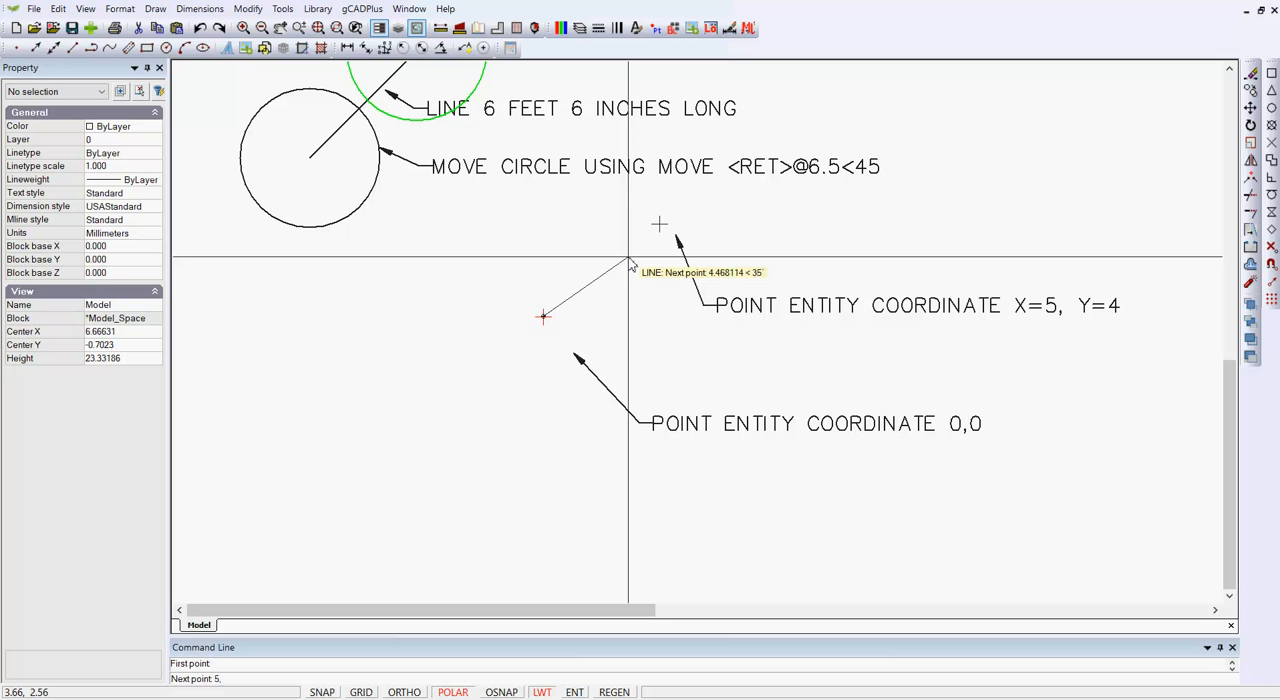
type("5,4")
key("Return")
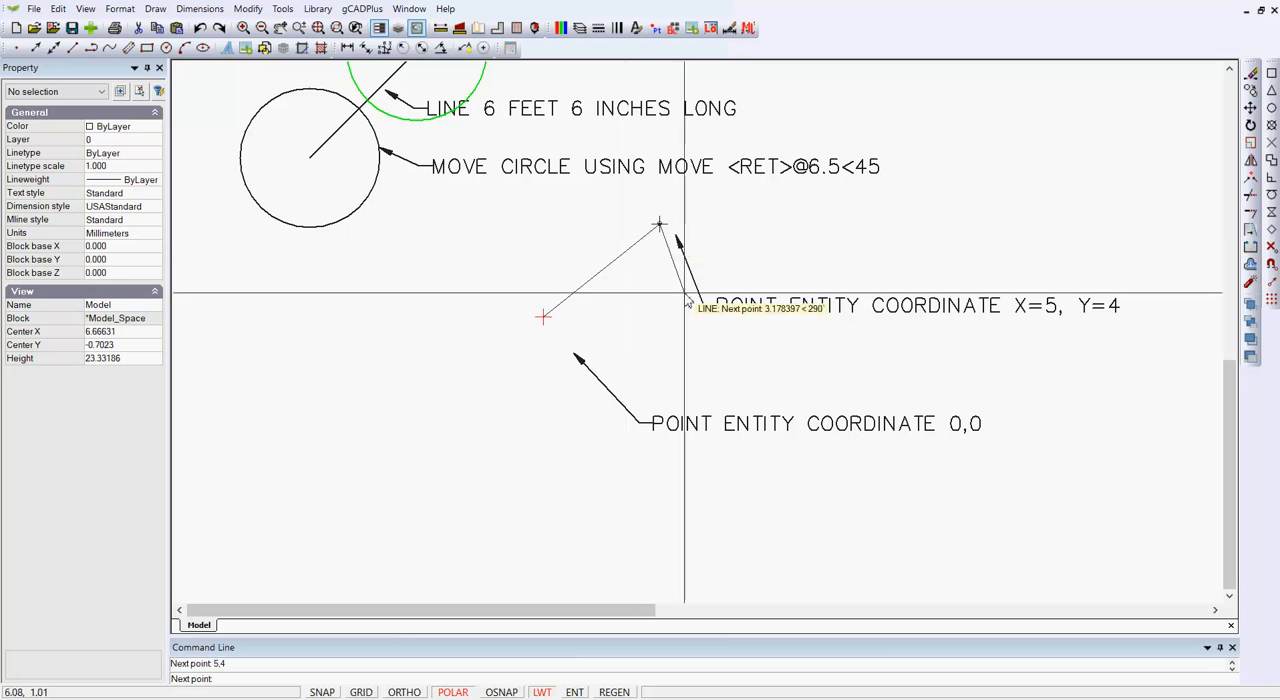
right_click(668, 338)
left_click(698, 345)
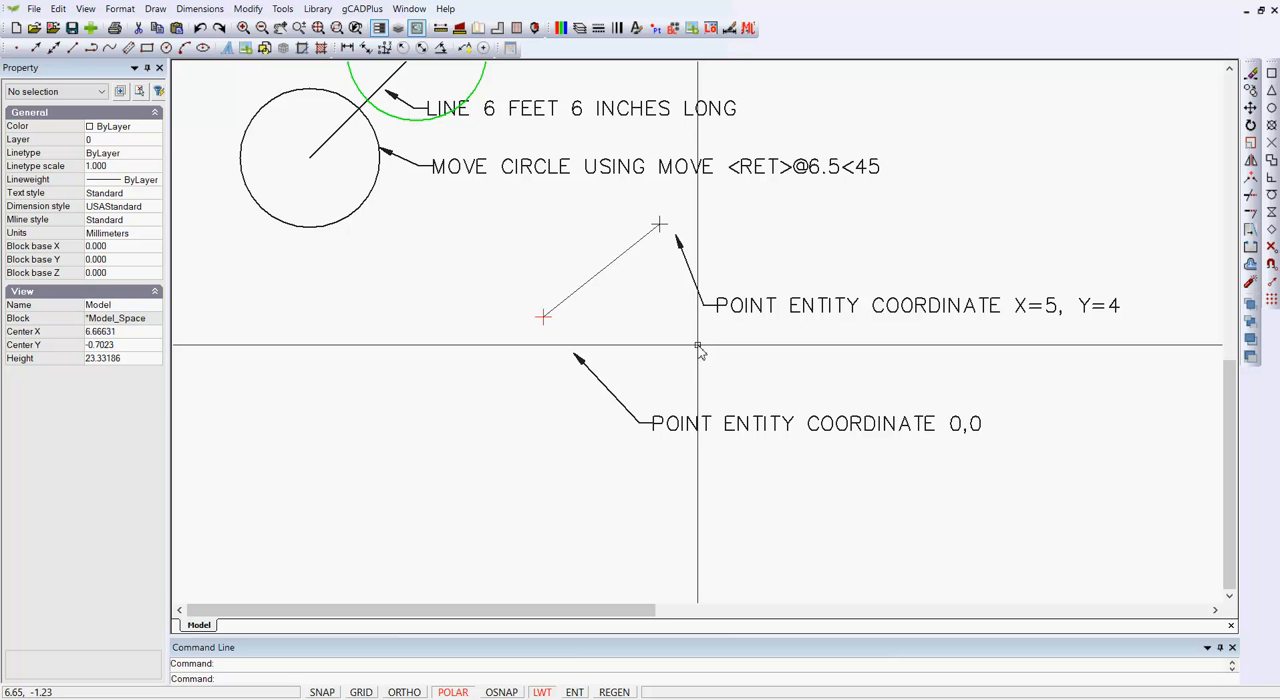
- Draw a second line from a free point at about -3.04, -11.02 below the first line, ending at relative coordinate @5,4
middle_click_drag(670, 362, 670, 309)
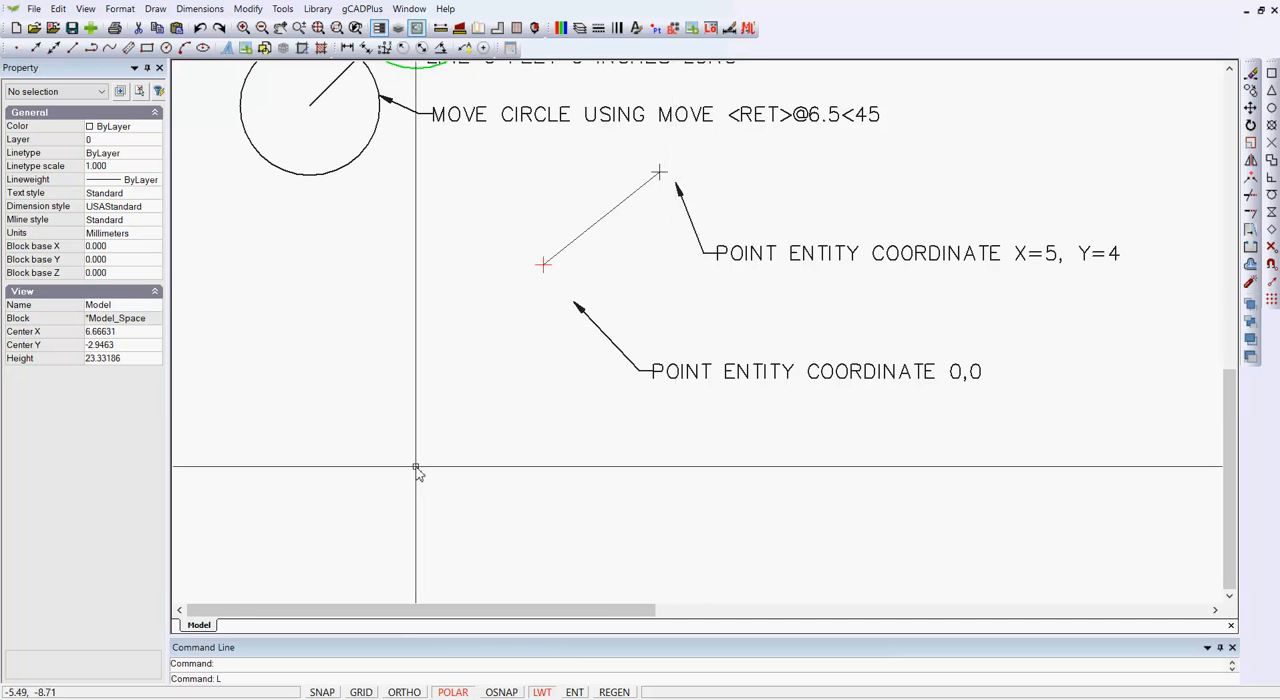
key("Return")
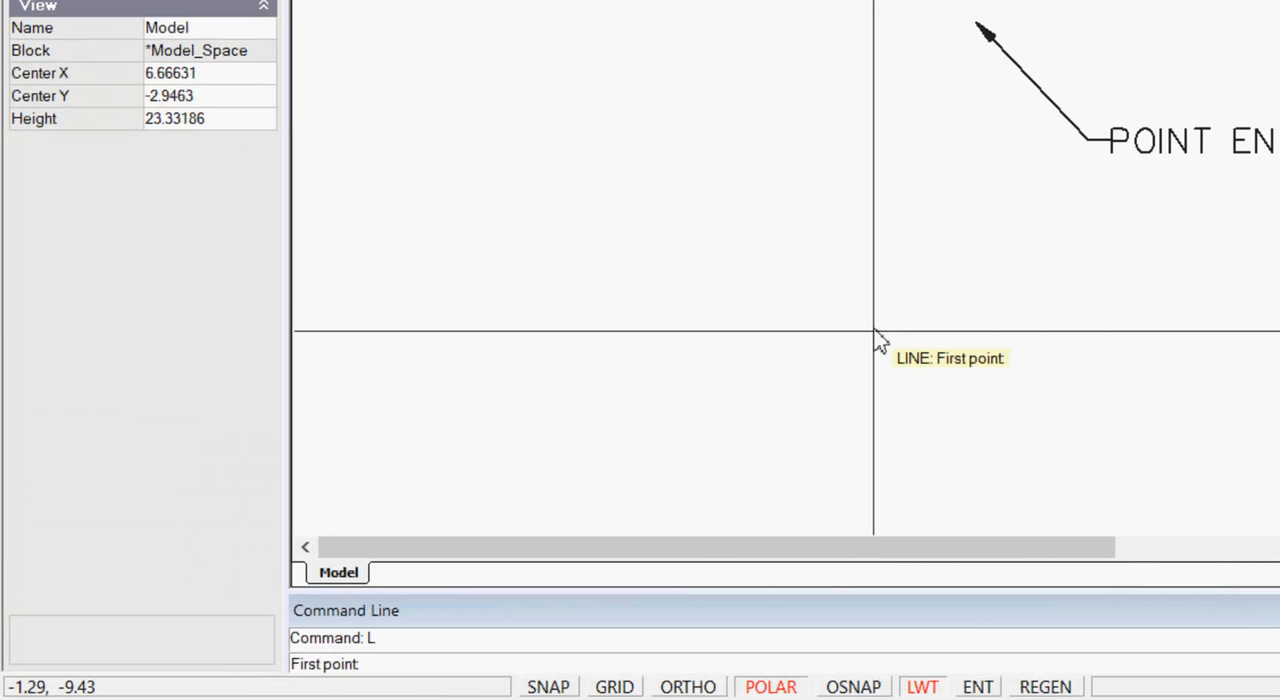
left_click(806, 395)
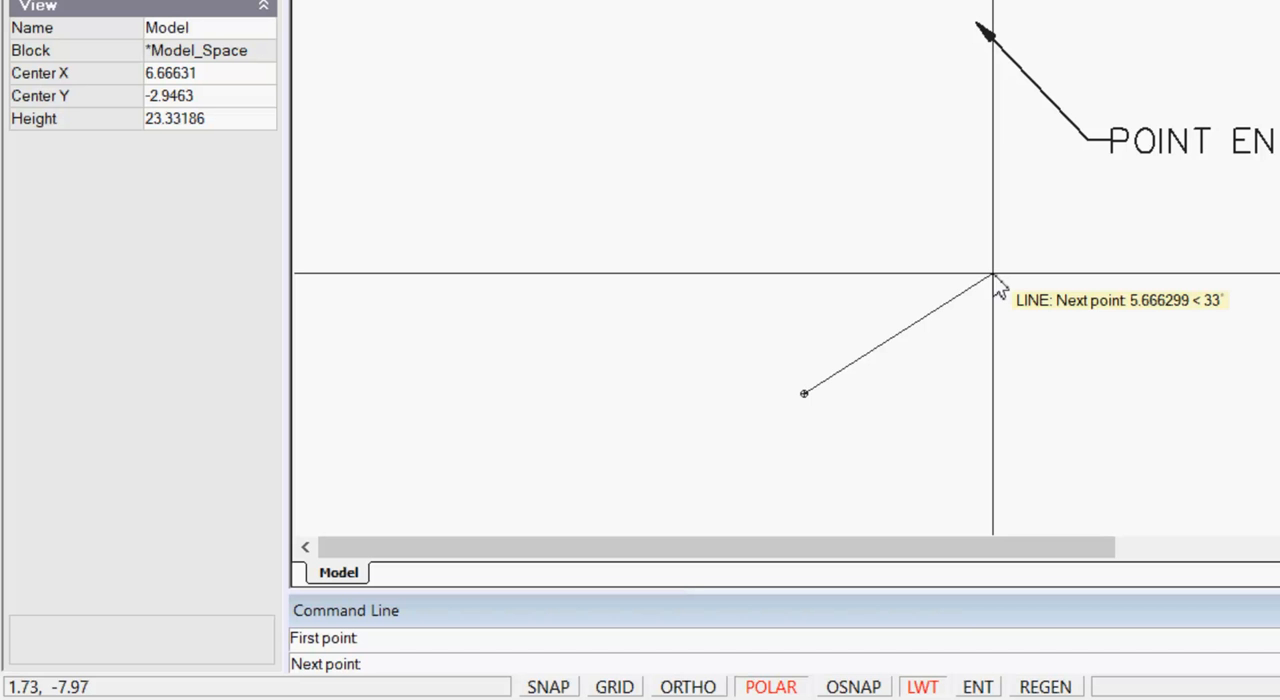
type("@5,4")
key("Return")
right_click(1096, 268)
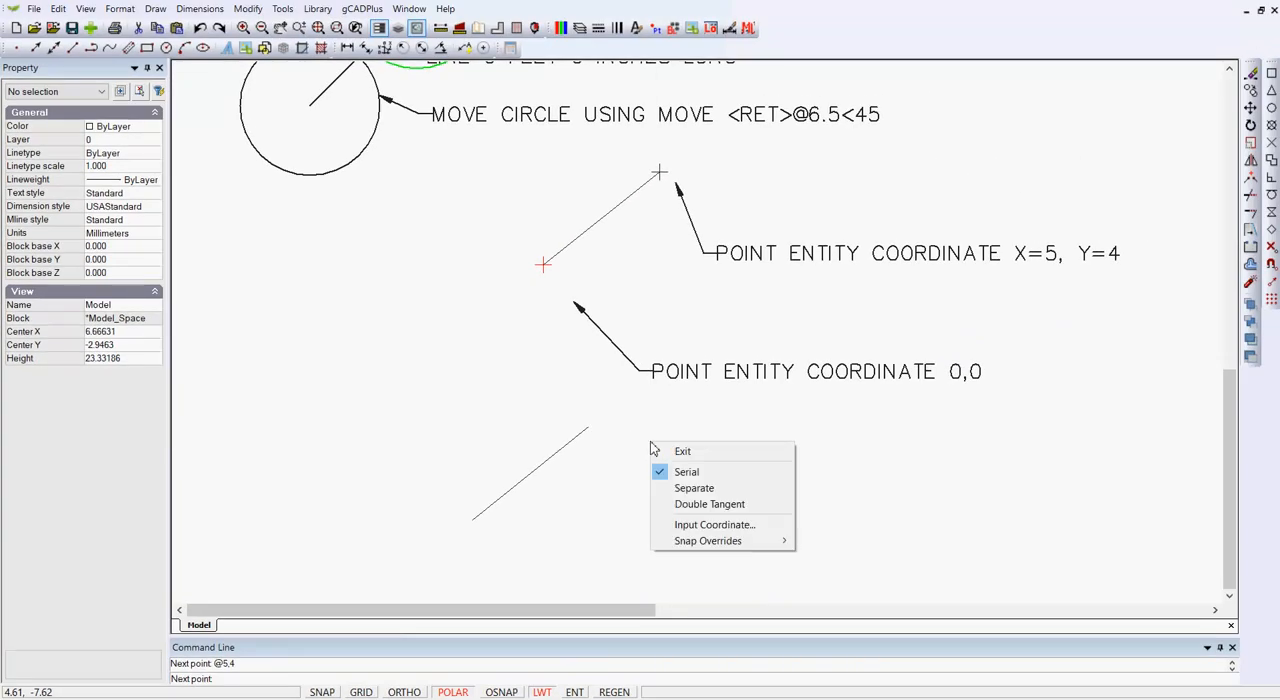
left_click(668, 451)
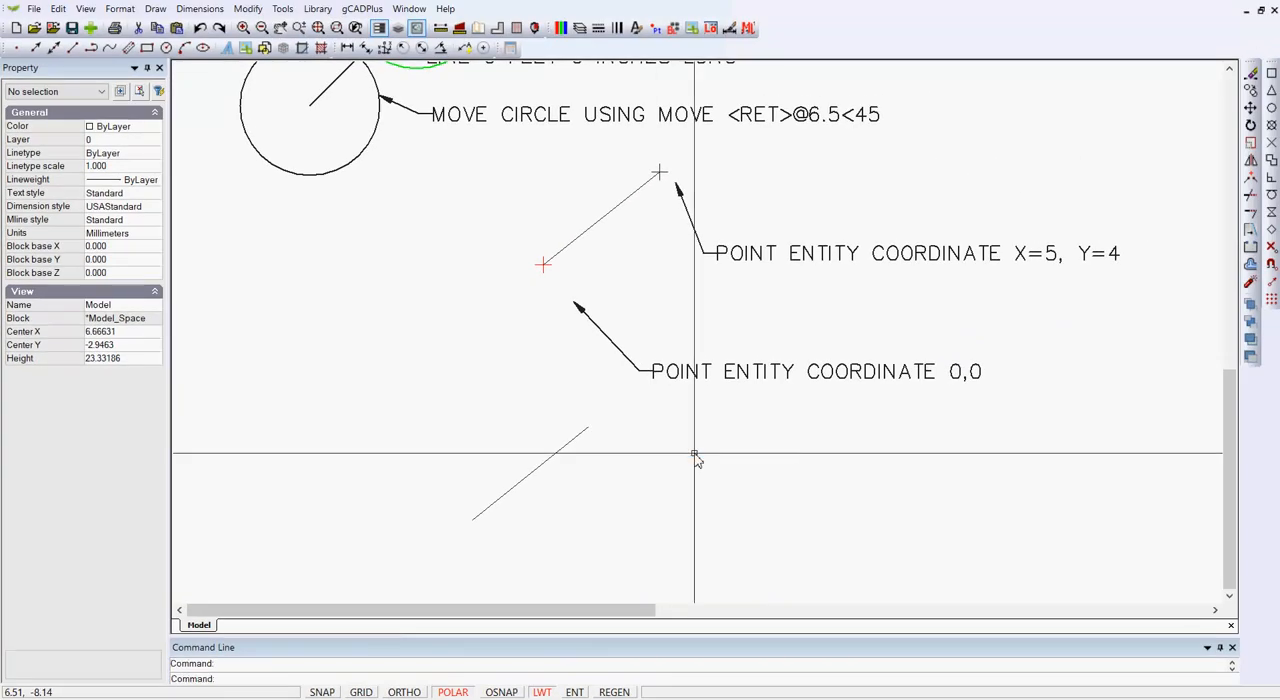
- Inspect the start, end, delta, length and angle properties of the upper line and the lower line
left_click(600, 221)
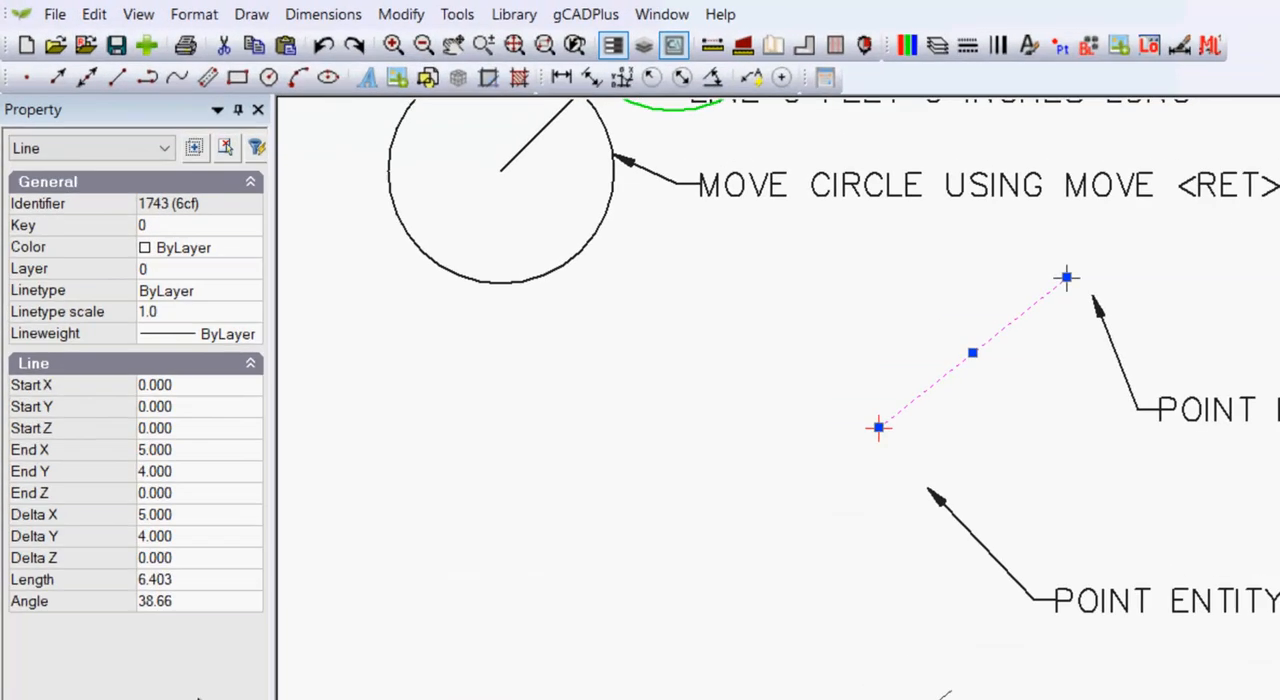
key("Escape")
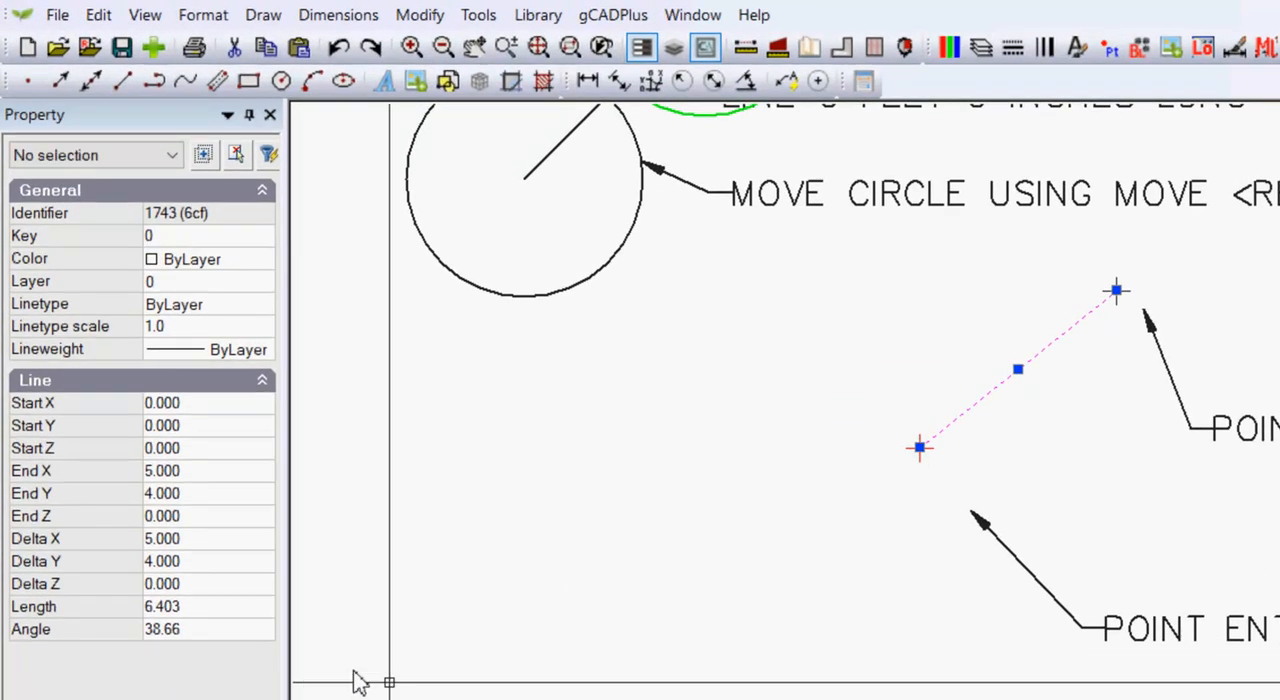
left_click(874, 457)
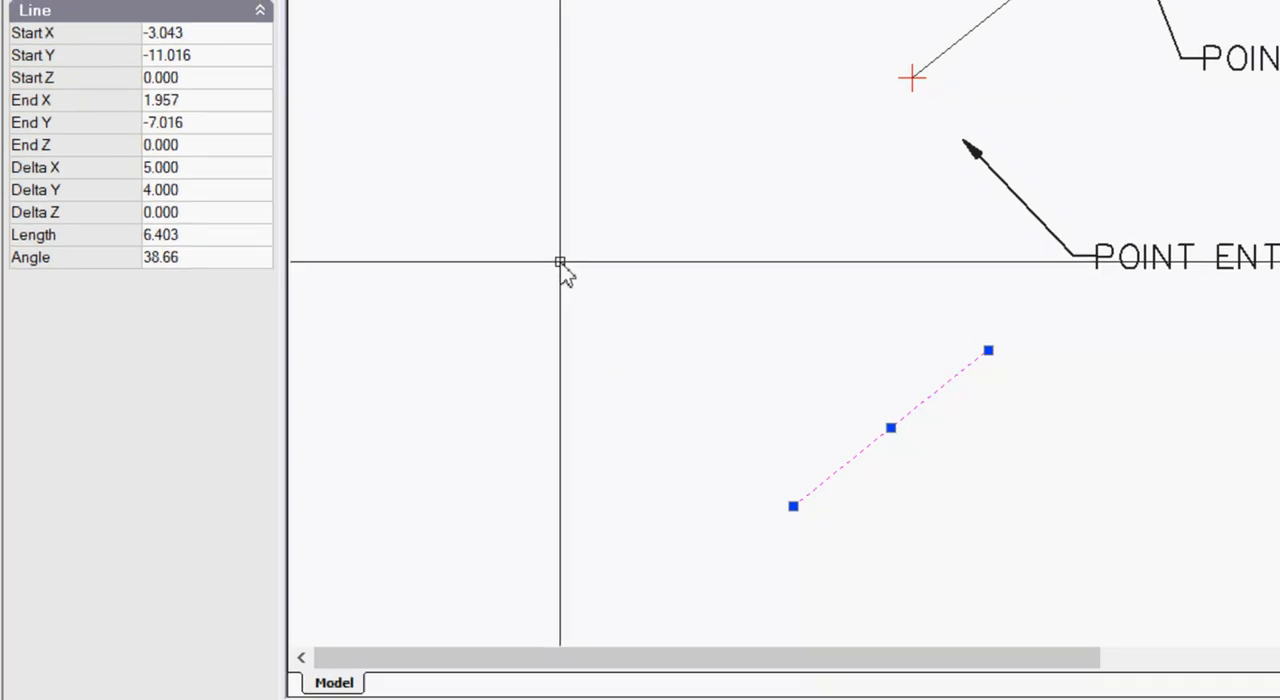
key("Escape")
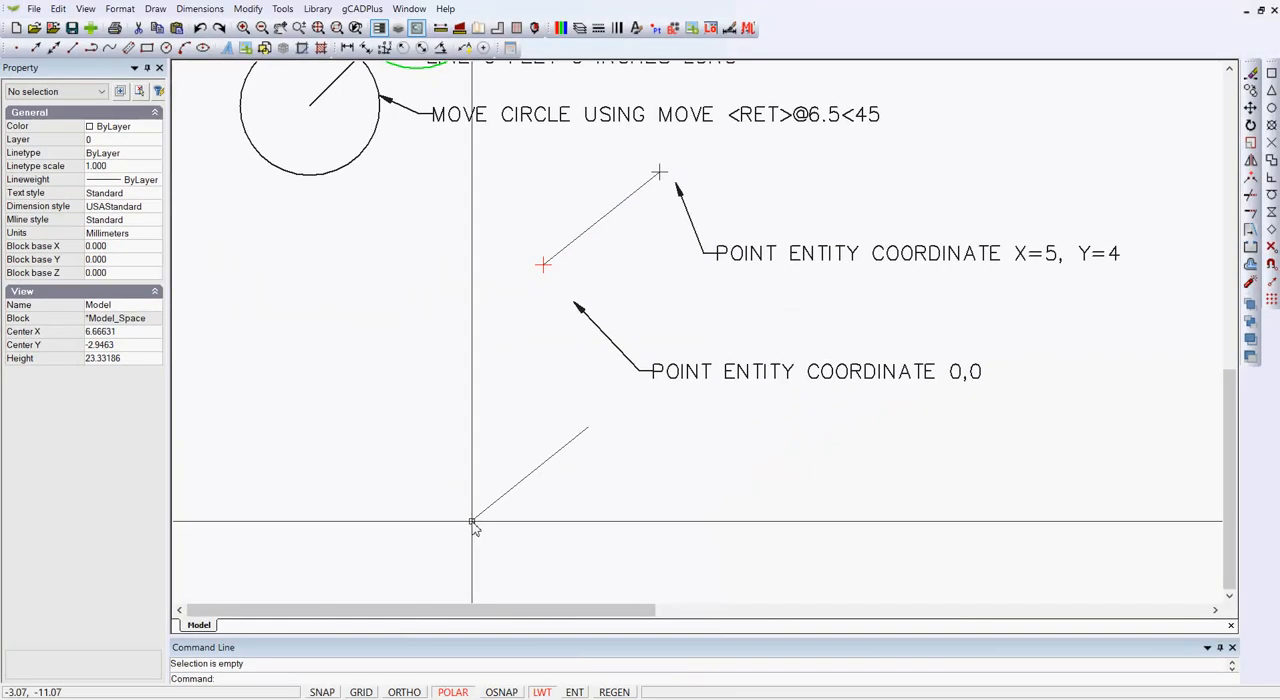